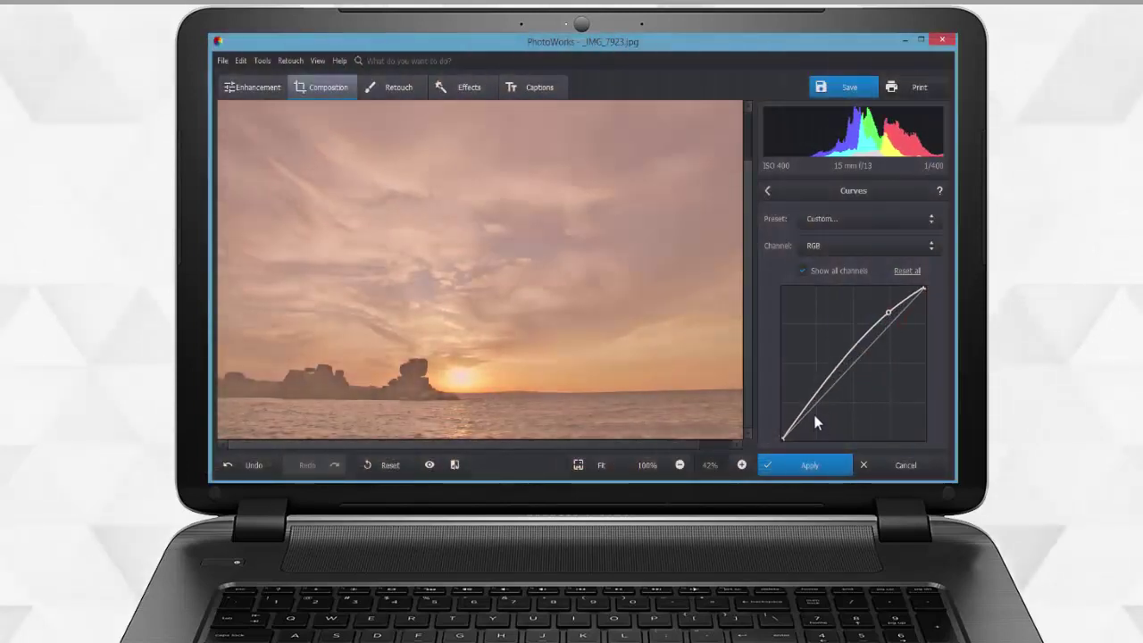
Bend the sunset photo's RGB curve into an S-shape, then toggle the original view off and on.
{"action": "left_click_drag", "start_coordinate": [812, 395], "coordinate": [826, 412]}
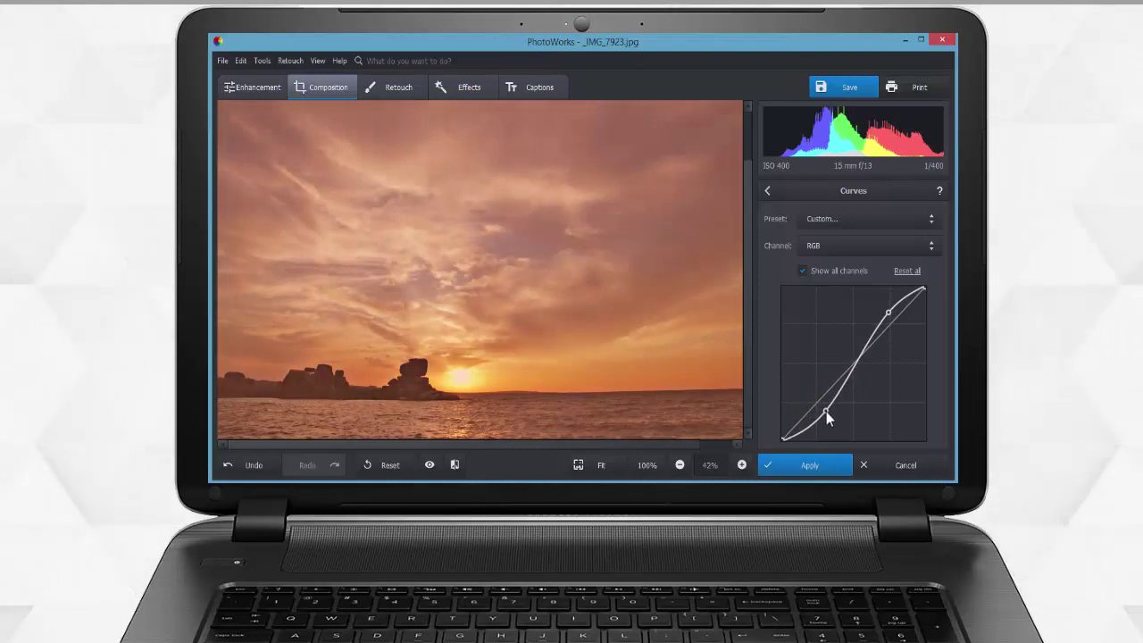
{"action": "left_click", "coordinate": [430, 464]}
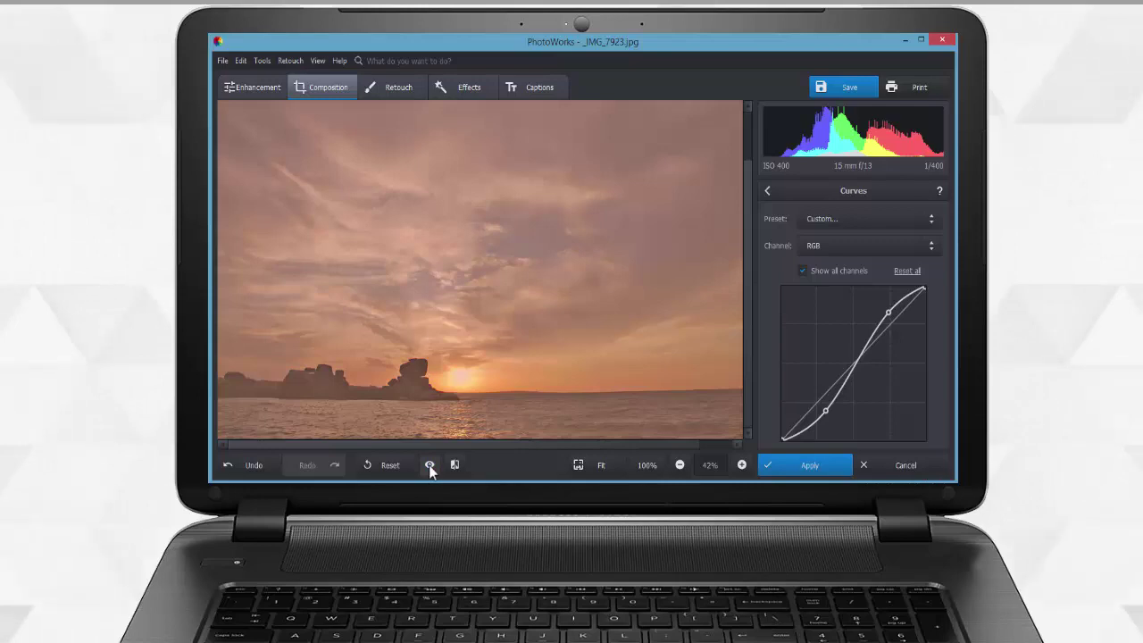
{"action": "left_click", "coordinate": [429, 465]}
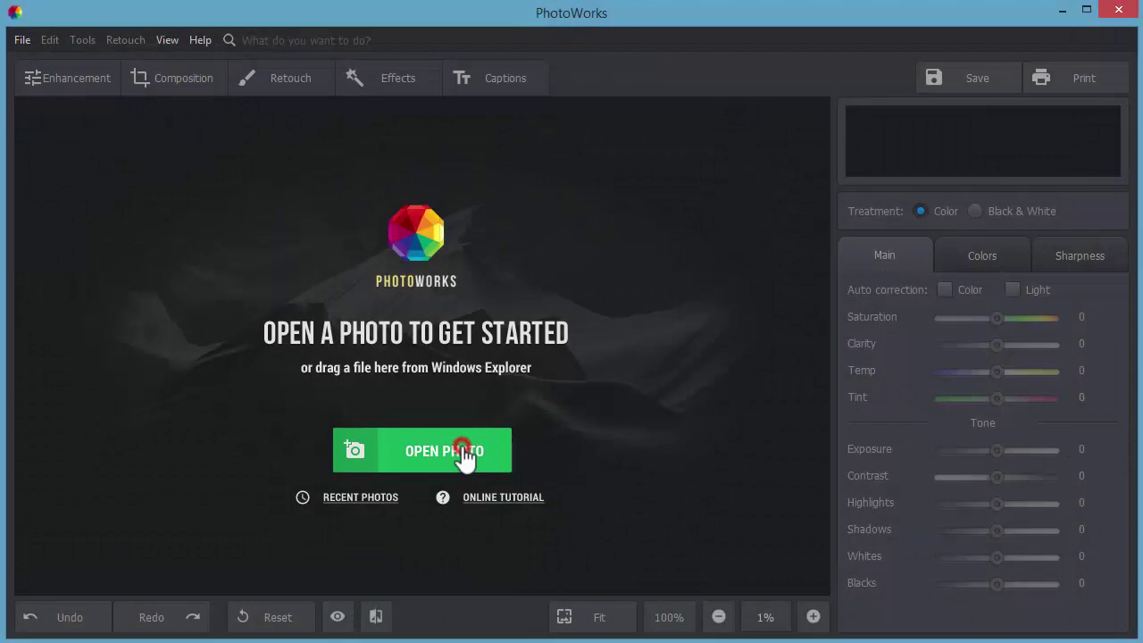
Open _girl.jpg and search the tools for 'cu' to find Curves.
{"action": "left_click", "coordinate": [466, 458]}
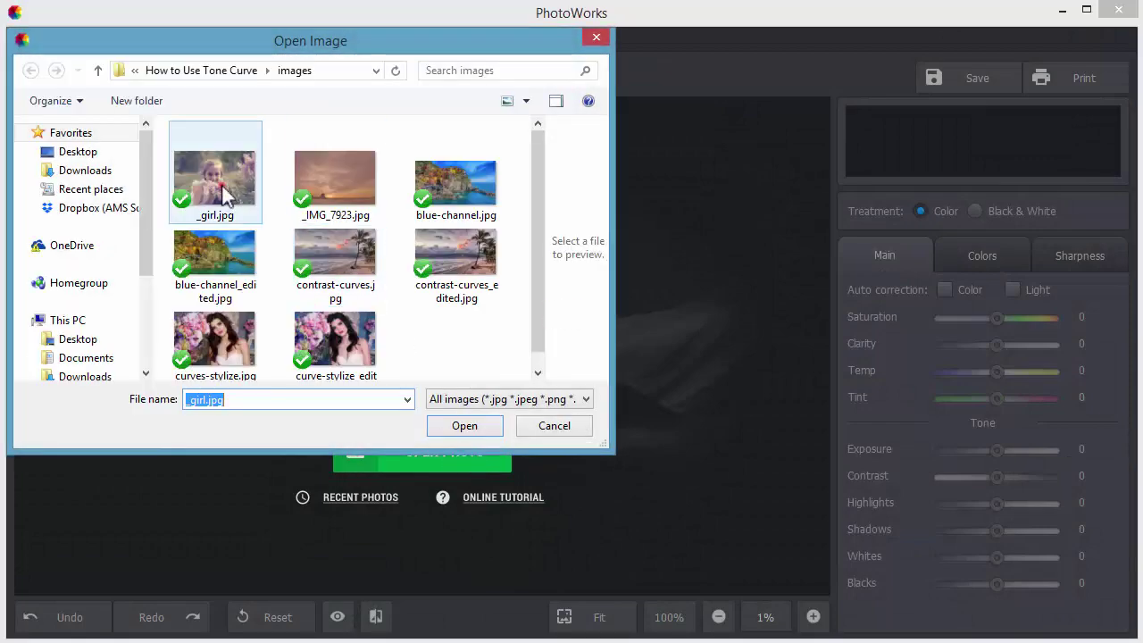
{"action": "left_click", "coordinate": [225, 195]}
{"action": "left_click", "coordinate": [454, 425]}
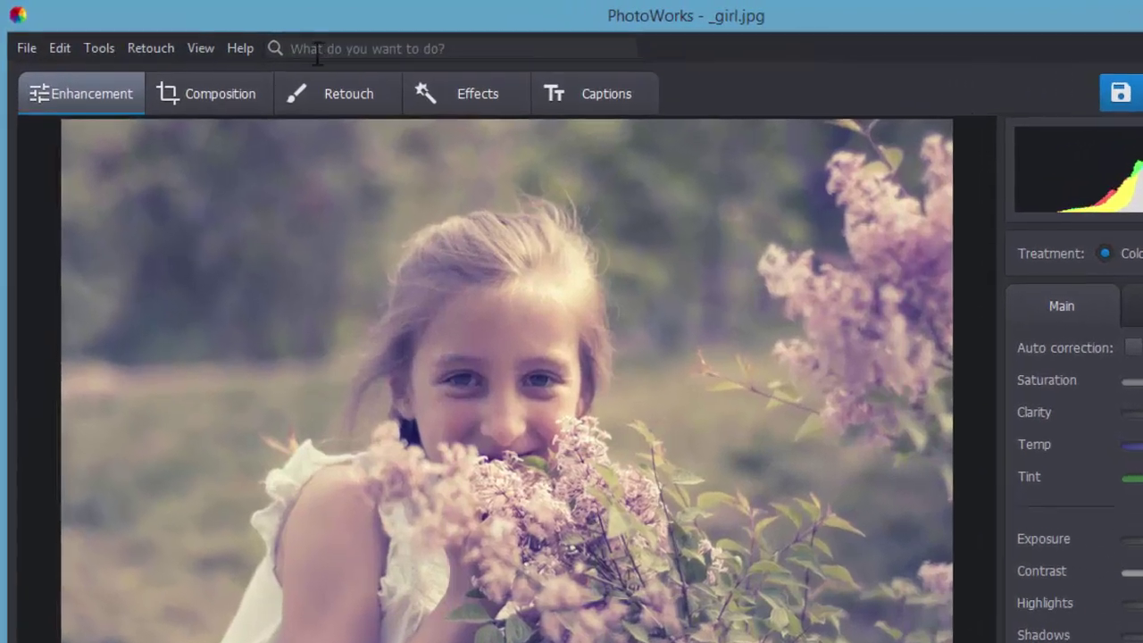
{"action": "left_click", "coordinate": [260, 42]}
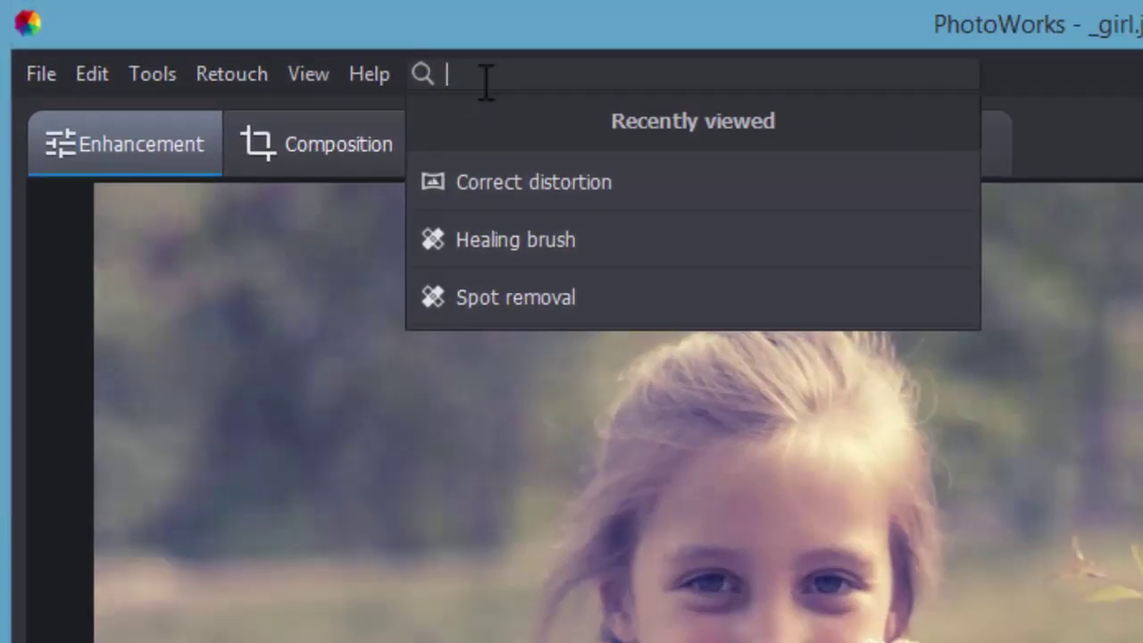
{"action": "type", "text": "cu"}
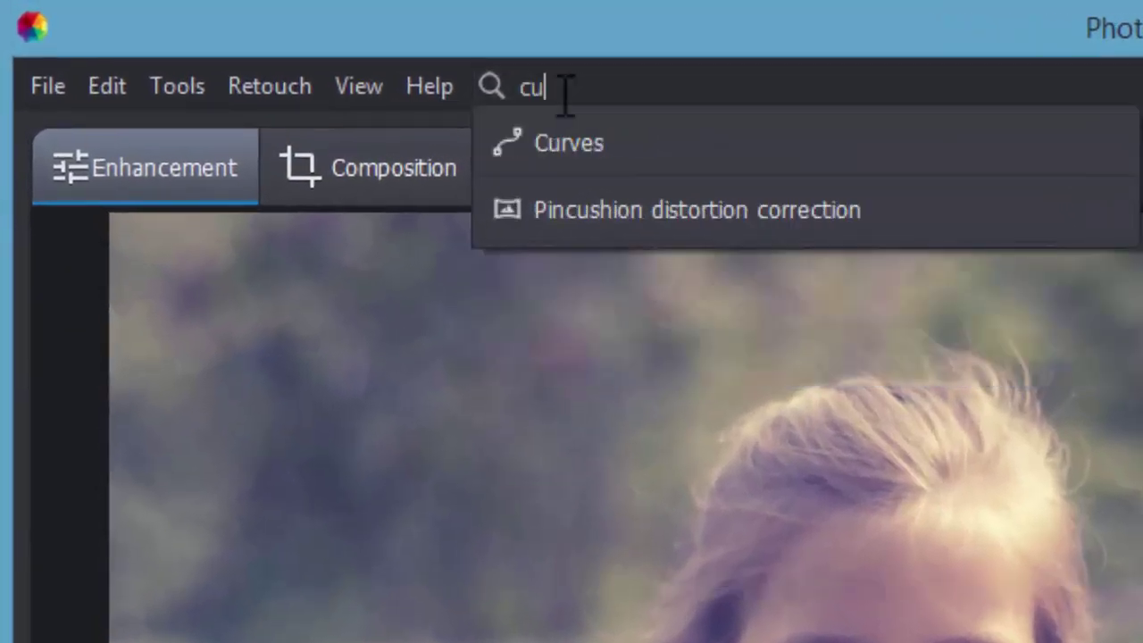
Open the Curves adjustment for _girl.jpg from the search results.
{"action": "left_click", "coordinate": [595, 150]}
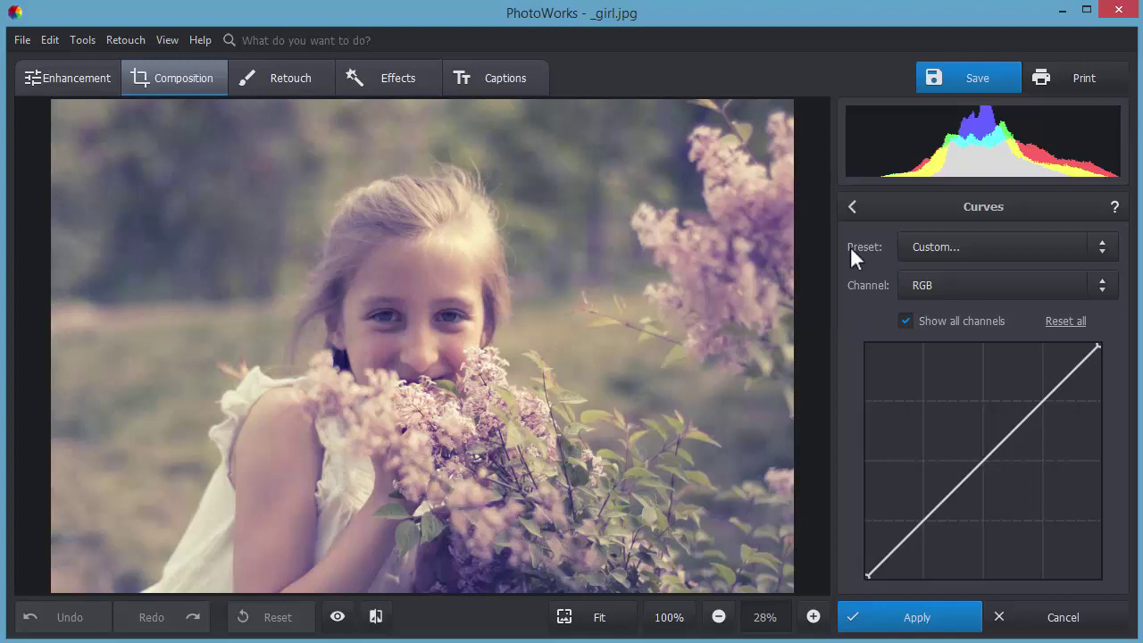
Try a brightening point on the RGB curve, reset it to straight, and show the curve presets.
{"action": "left_click", "coordinate": [1050, 392]}
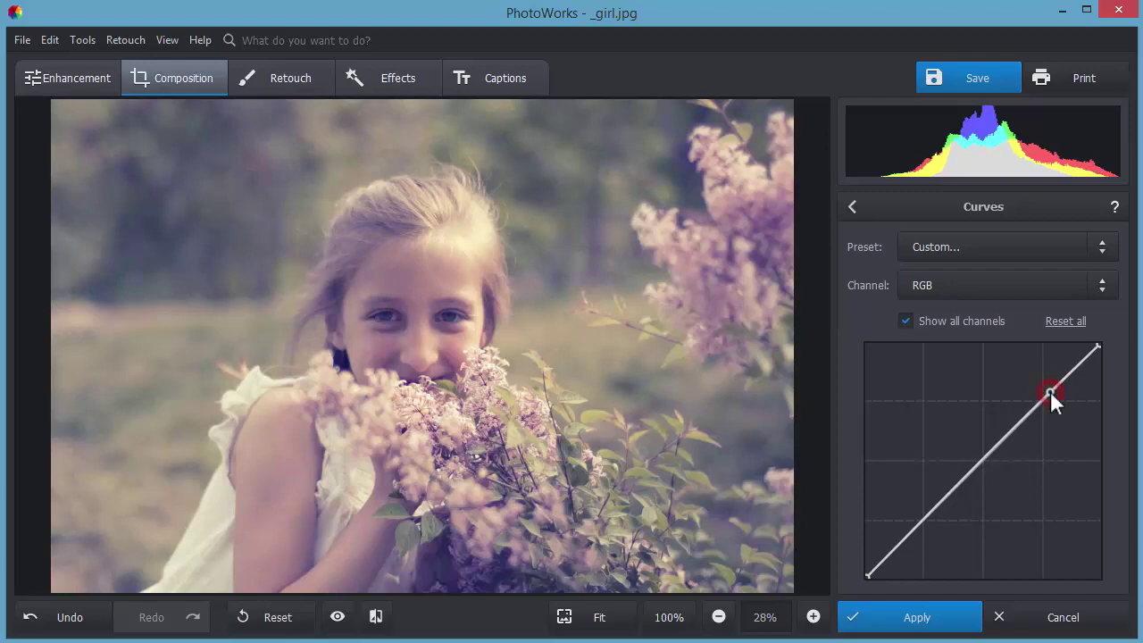
{"action": "mouse_move", "coordinate": [1050, 391]}
{"action": "left_mouse_down"}
{"action": "mouse_move", "coordinate": [1038, 380]}
{"action": "mouse_move", "coordinate": [1065, 407]}
{"action": "mouse_move", "coordinate": [1024, 442]}
{"action": "mouse_move", "coordinate": [1023, 392]}
{"action": "mouse_move", "coordinate": [949, 473]}
{"action": "left_mouse_up"}
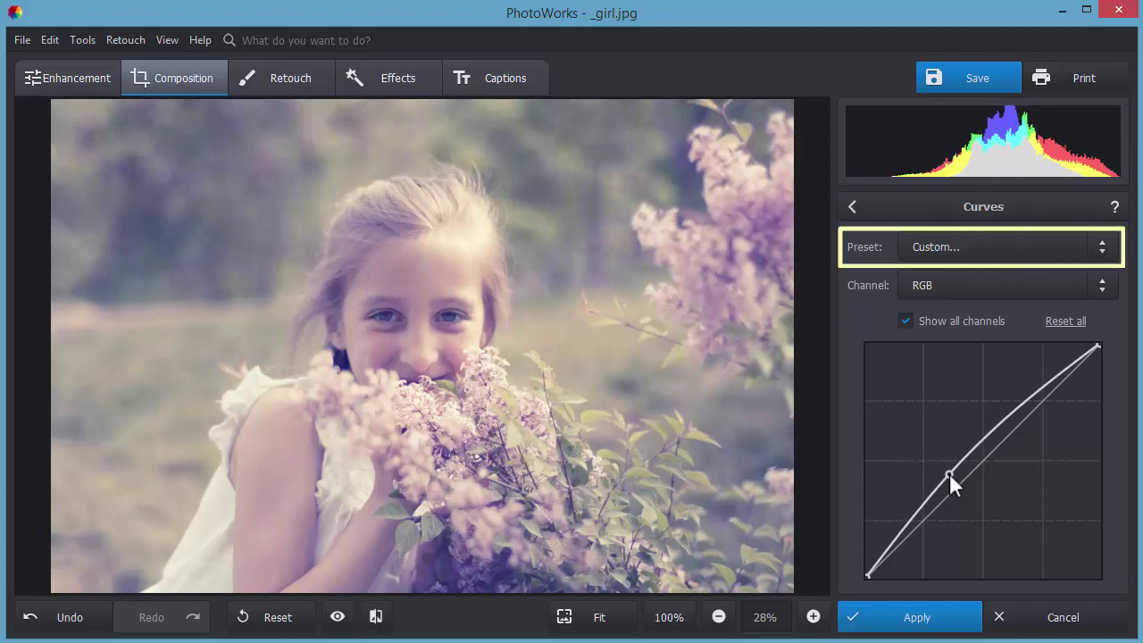
{"action": "left_click", "coordinate": [1063, 323]}
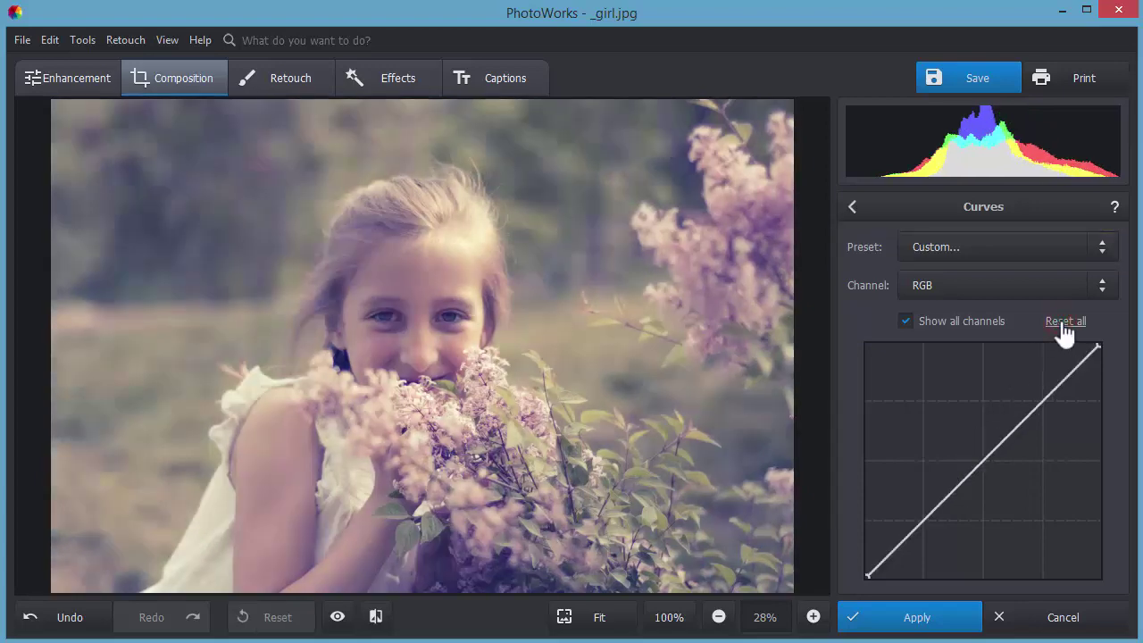
{"action": "left_click", "coordinate": [1102, 247]}
Lower a shadows point and raise a highlights point for an S-curve, then compare before/after.
{"action": "left_click", "coordinate": [922, 518]}
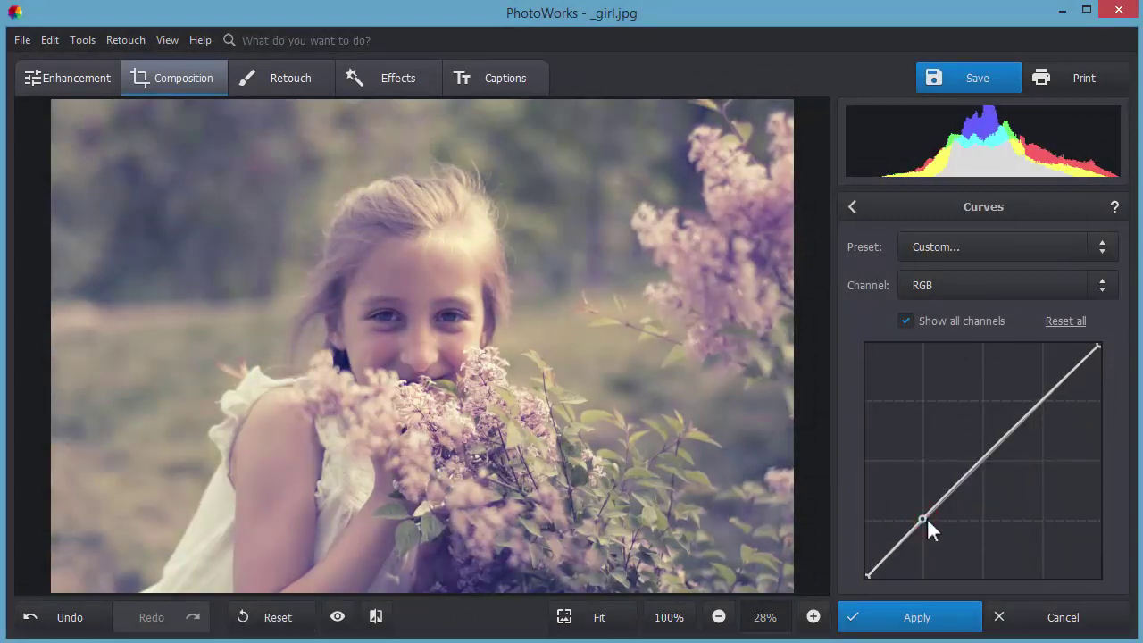
{"action": "left_click_drag", "start_coordinate": [922, 519], "coordinate": [937, 527]}
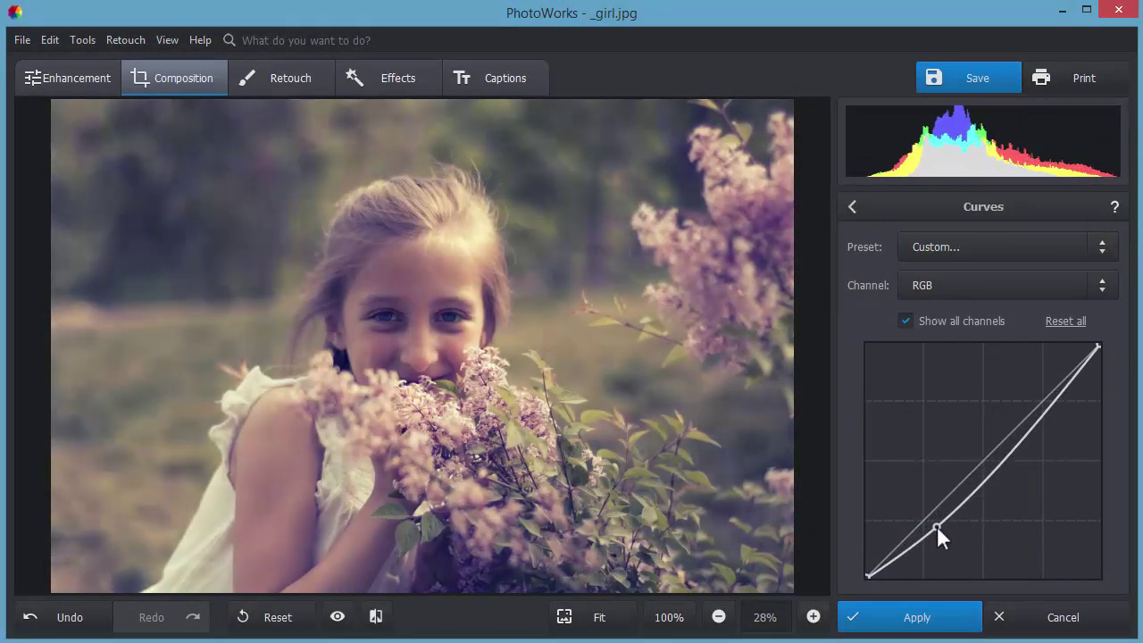
{"action": "left_click", "coordinate": [1041, 416]}
{"action": "left_click_drag", "start_coordinate": [1041, 416], "coordinate": [1033, 396]}
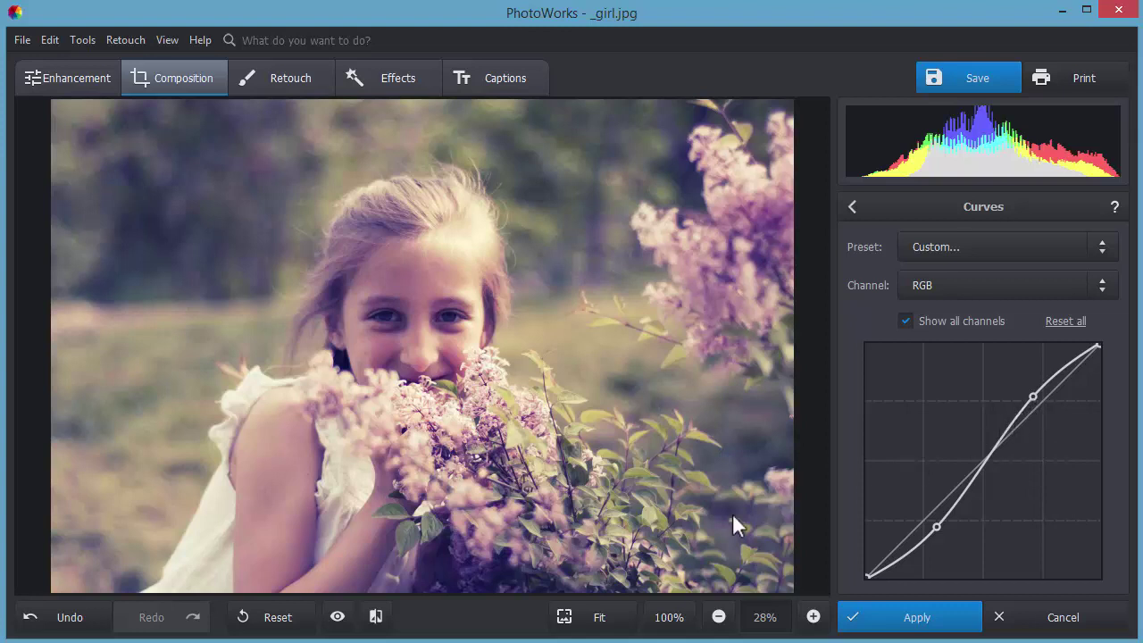
{"action": "left_click", "coordinate": [338, 616]}
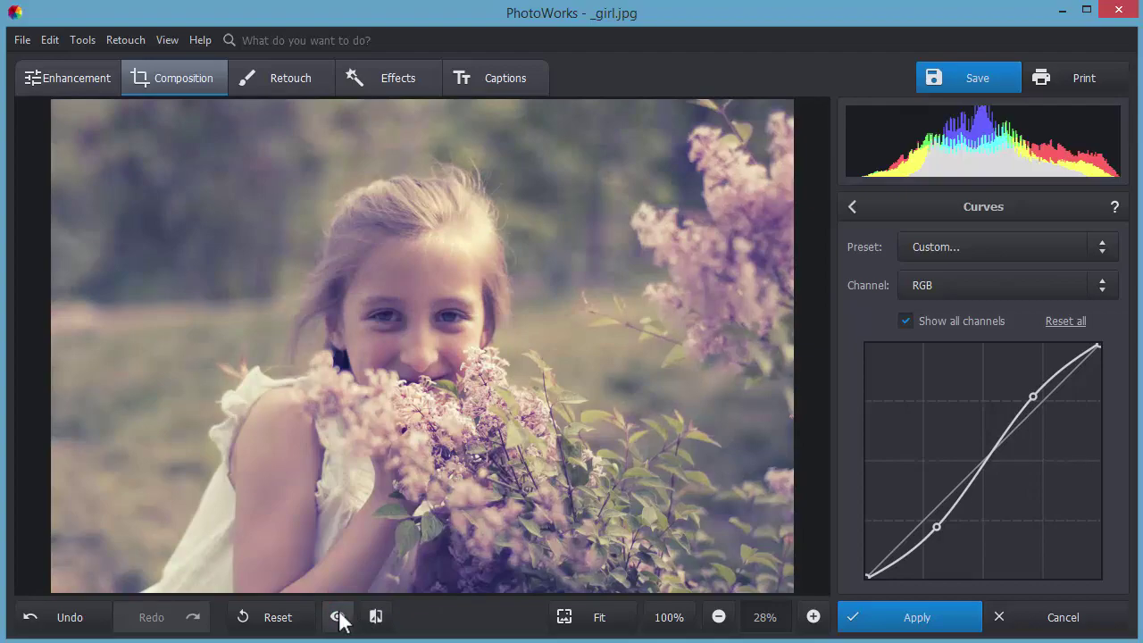
{"action": "left_click", "coordinate": [376, 616]}
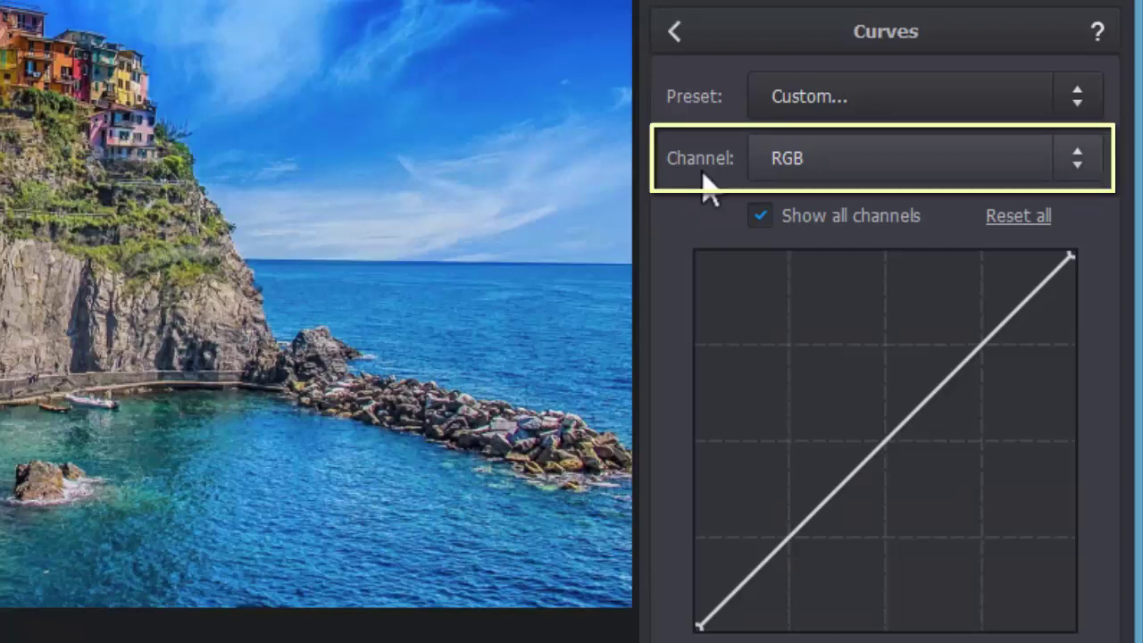
Step the Curves channel through Red and Green, ending on Blue.
{"action": "left_click", "coordinate": [794, 153]}
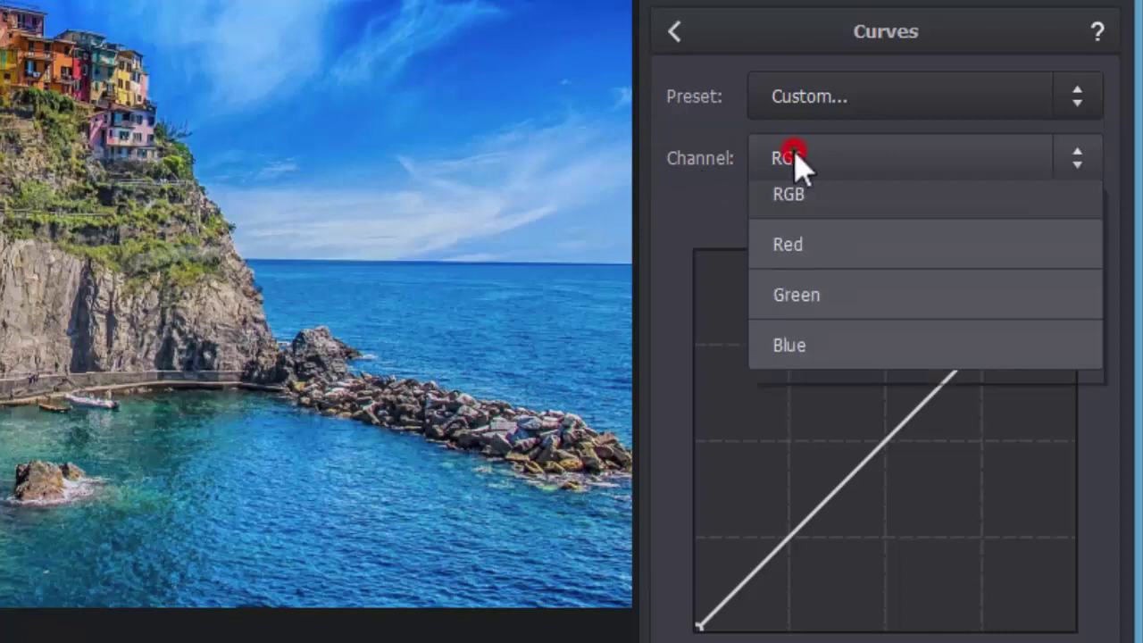
{"action": "left_click", "coordinate": [790, 246]}
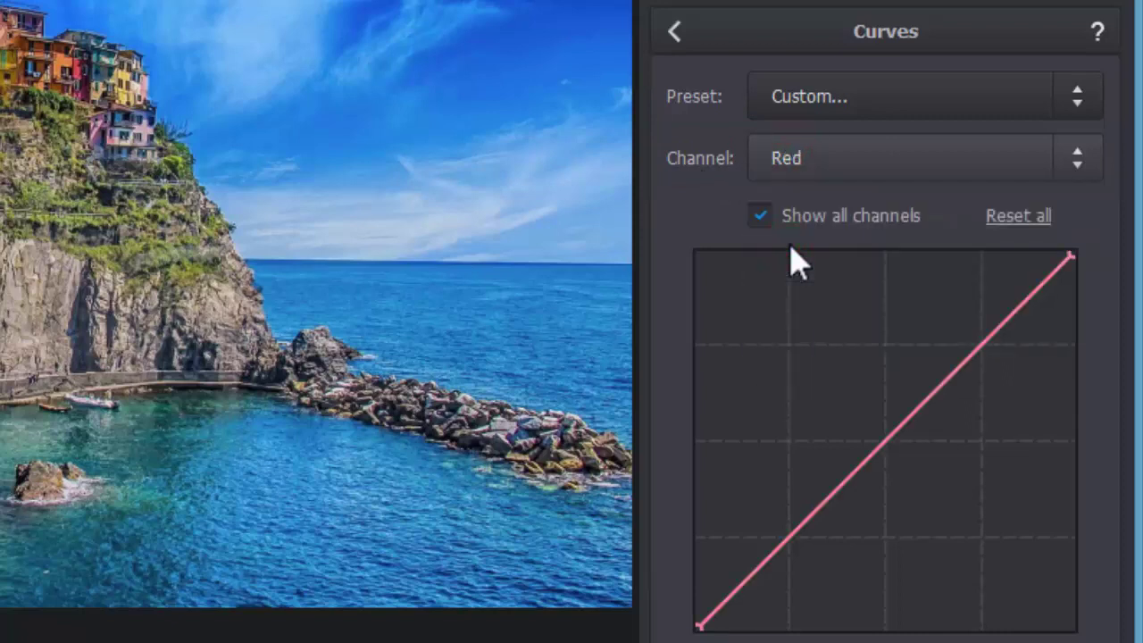
{"action": "left_click", "coordinate": [793, 157]}
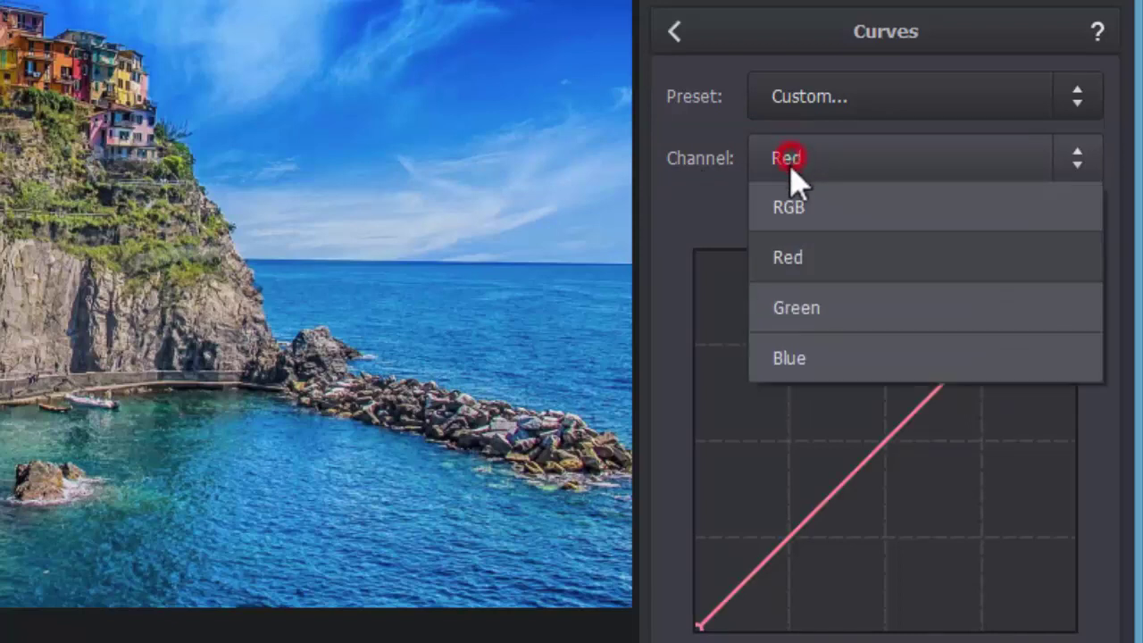
{"action": "left_click", "coordinate": [782, 309]}
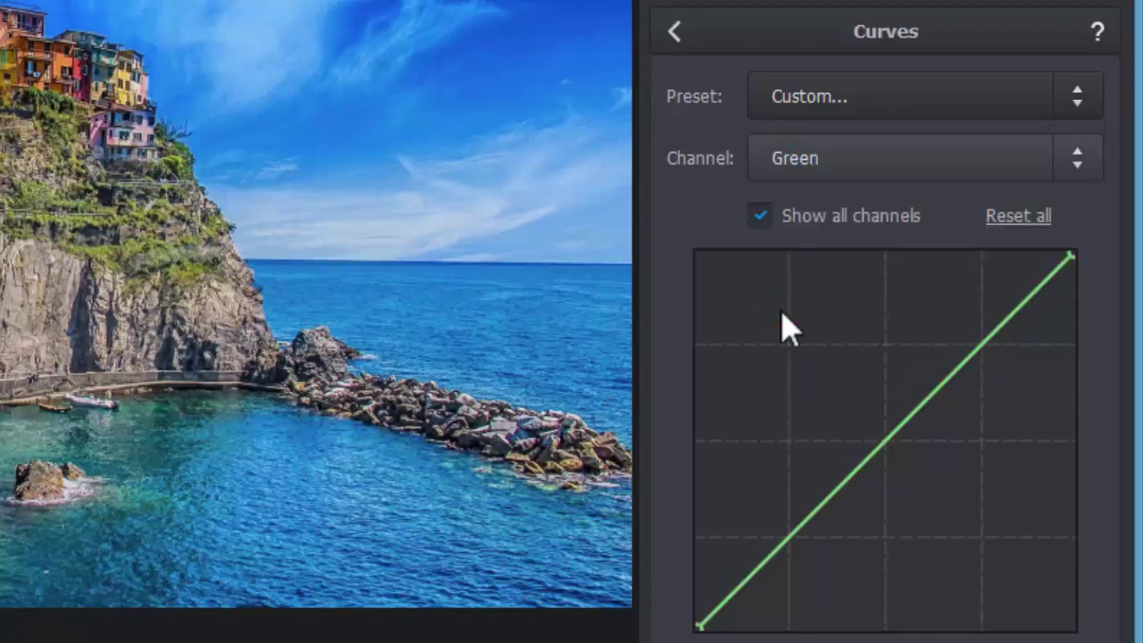
{"action": "left_click", "coordinate": [792, 158]}
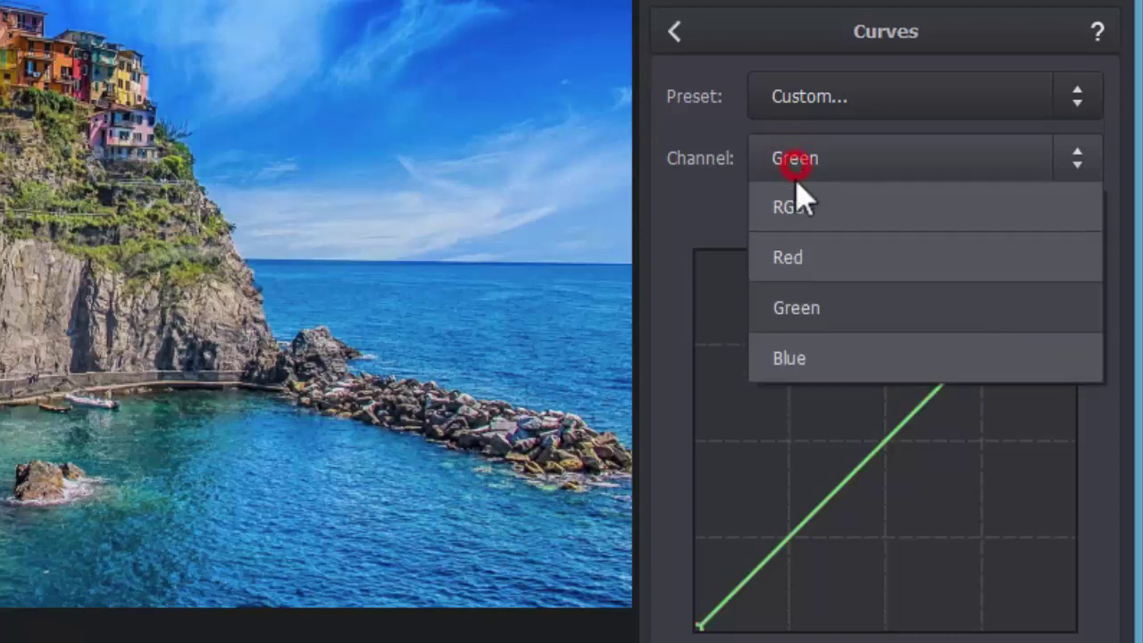
{"action": "left_click", "coordinate": [785, 347]}
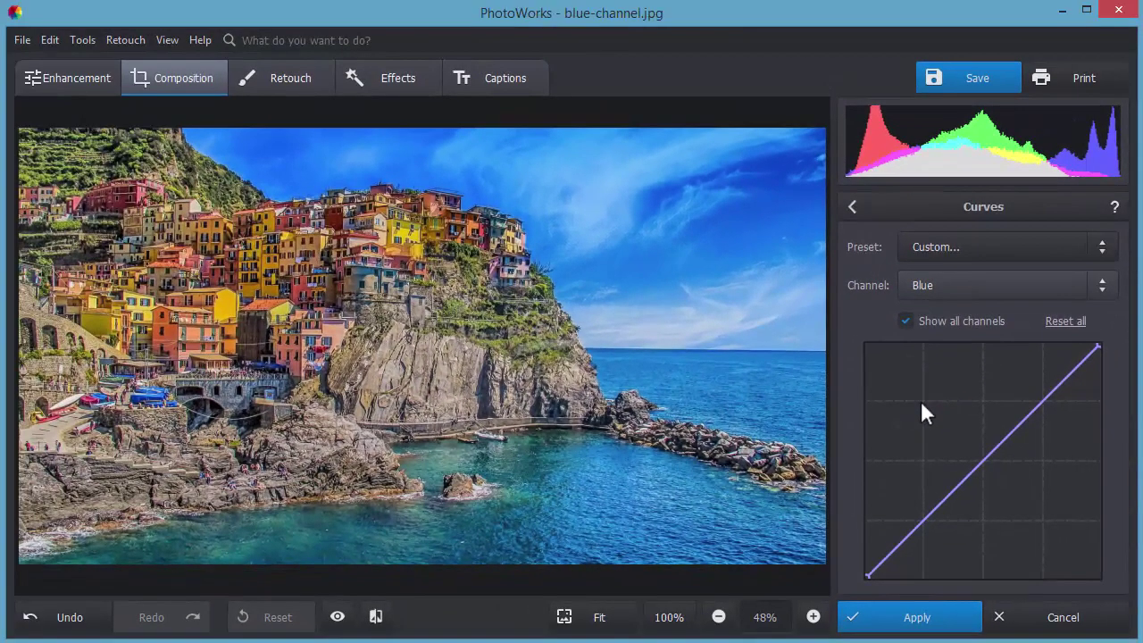
{"action": "left_click", "coordinate": [1041, 400]}
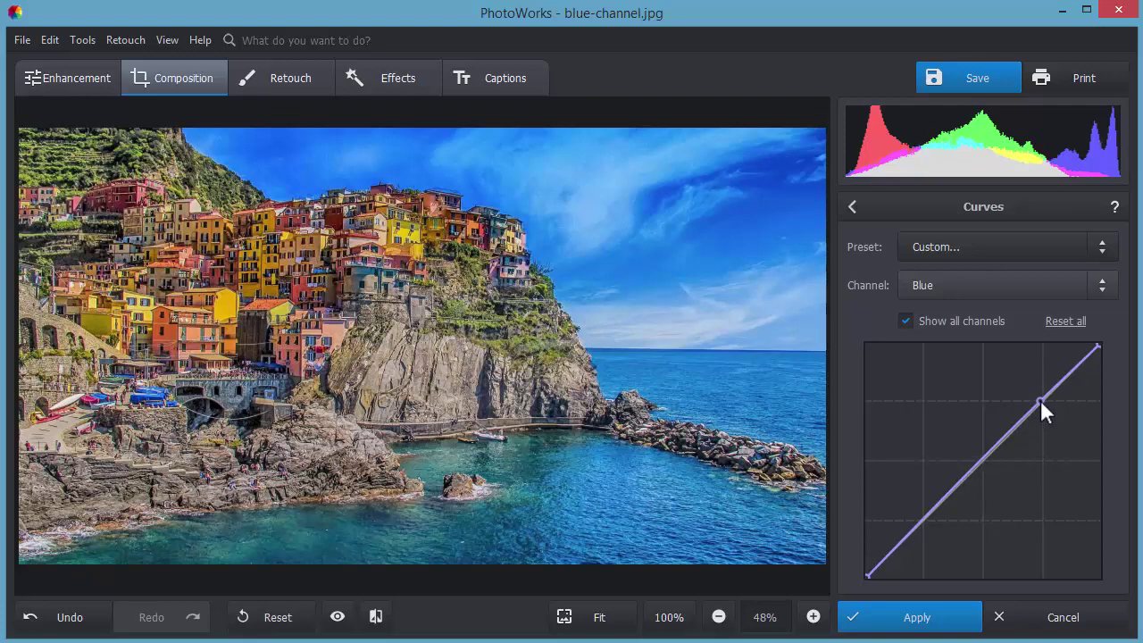
{"action": "left_click_drag", "start_coordinate": [1041, 400], "coordinate": [1003, 380]}
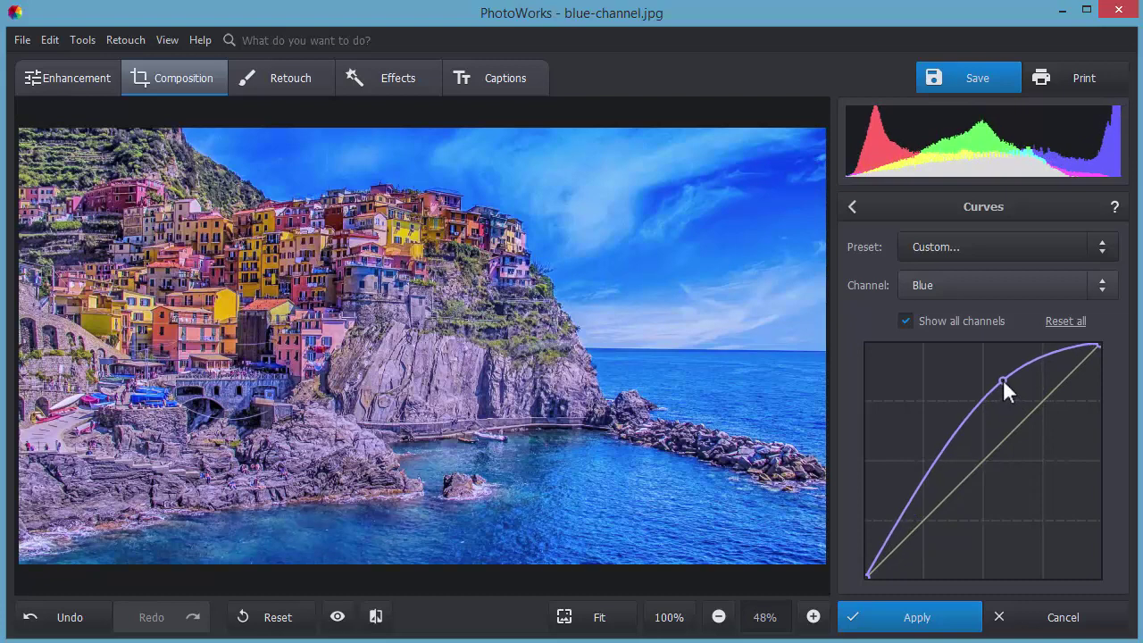
{"action": "left_click", "coordinate": [1065, 321]}
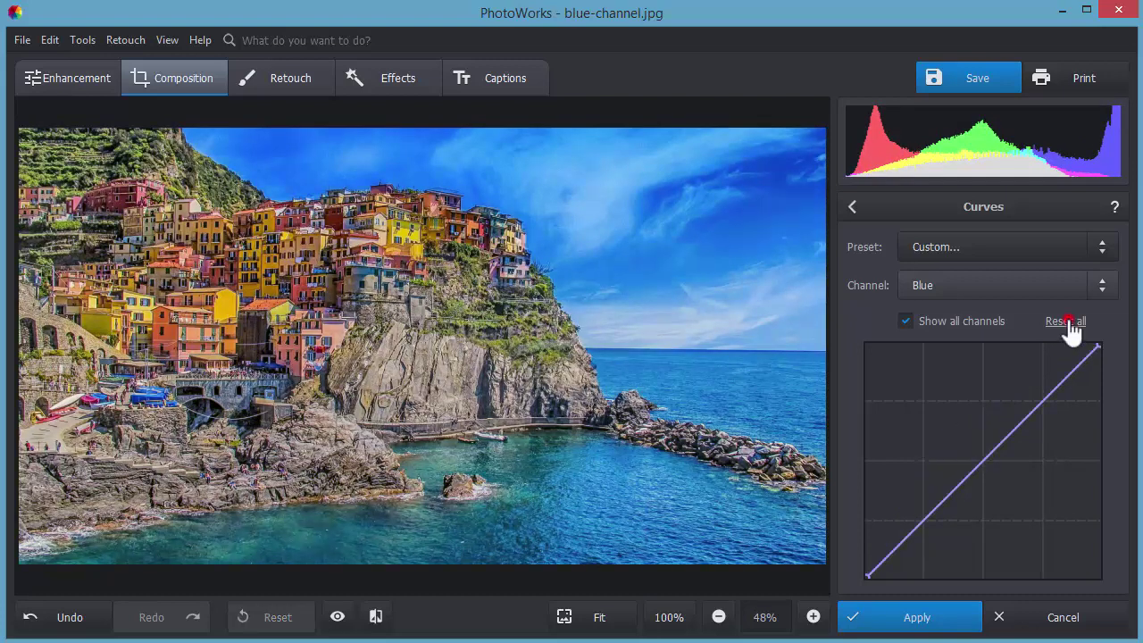
{"action": "left_click_drag", "start_coordinate": [974, 479], "coordinate": [1014, 499]}
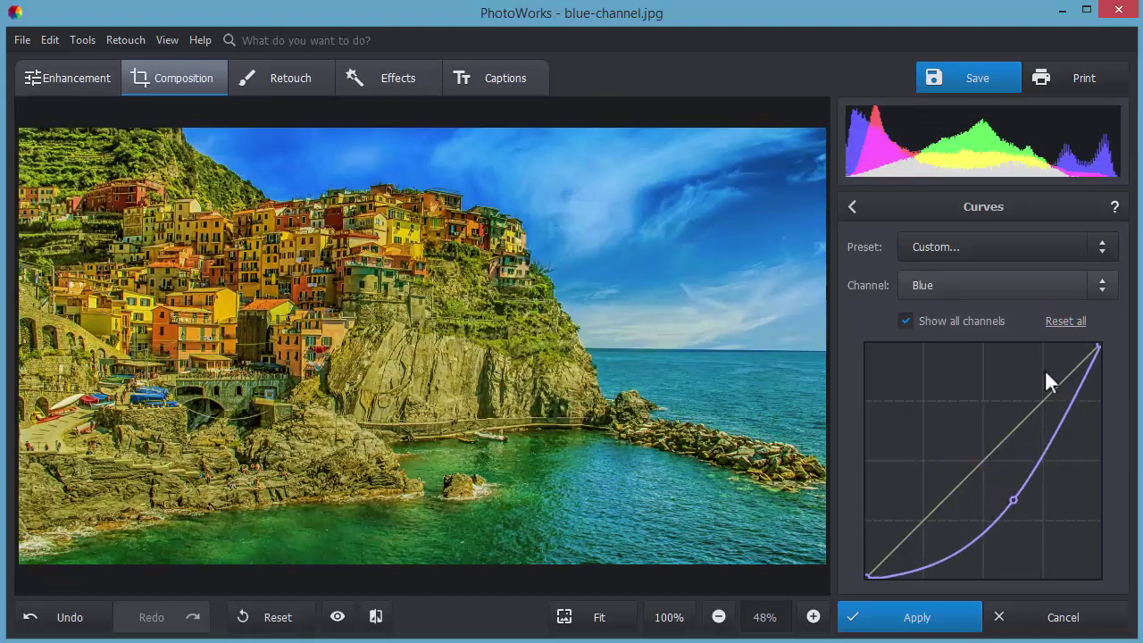
{"action": "left_click", "coordinate": [1066, 324]}
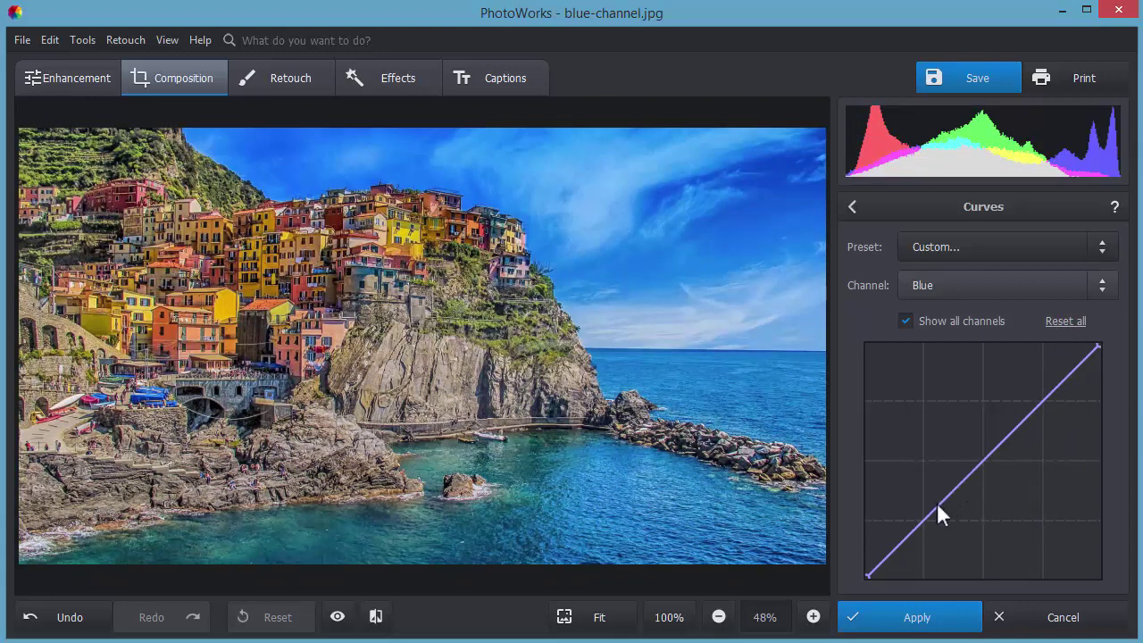
Pull the Blue curve below the diagonal at a lower and an upper point, then preview the original.
{"action": "left_click_drag", "start_coordinate": [938, 506], "coordinate": [966, 519]}
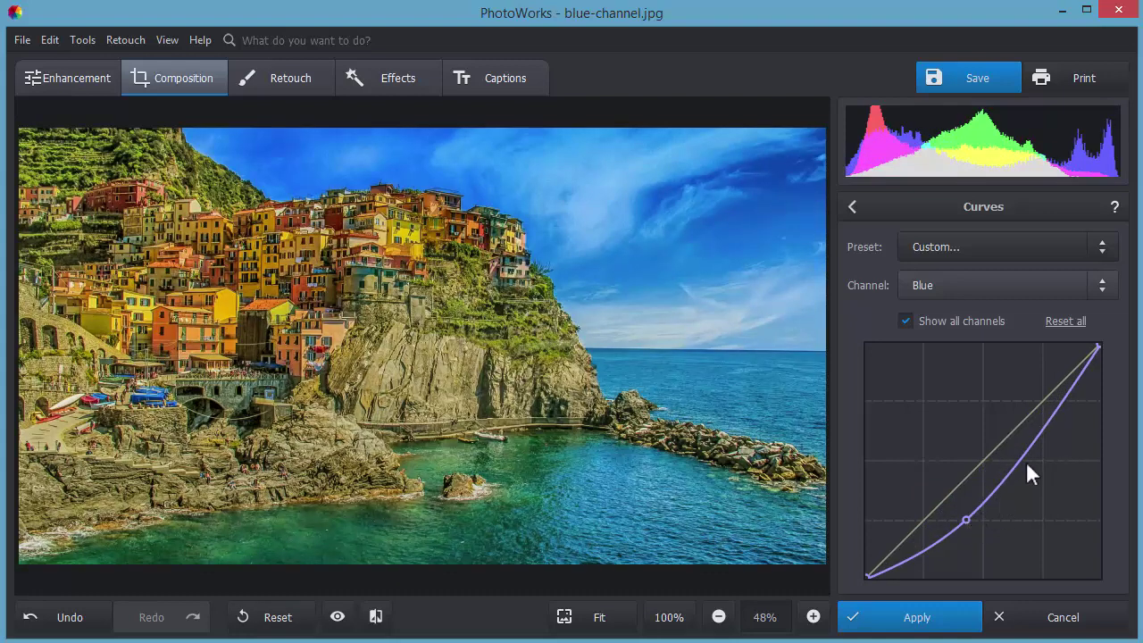
{"action": "mouse_move", "coordinate": [1057, 407]}
{"action": "left_mouse_down"}
{"action": "mouse_move", "coordinate": [1073, 429]}
{"action": "mouse_move", "coordinate": [1069, 418]}
{"action": "left_mouse_up"}
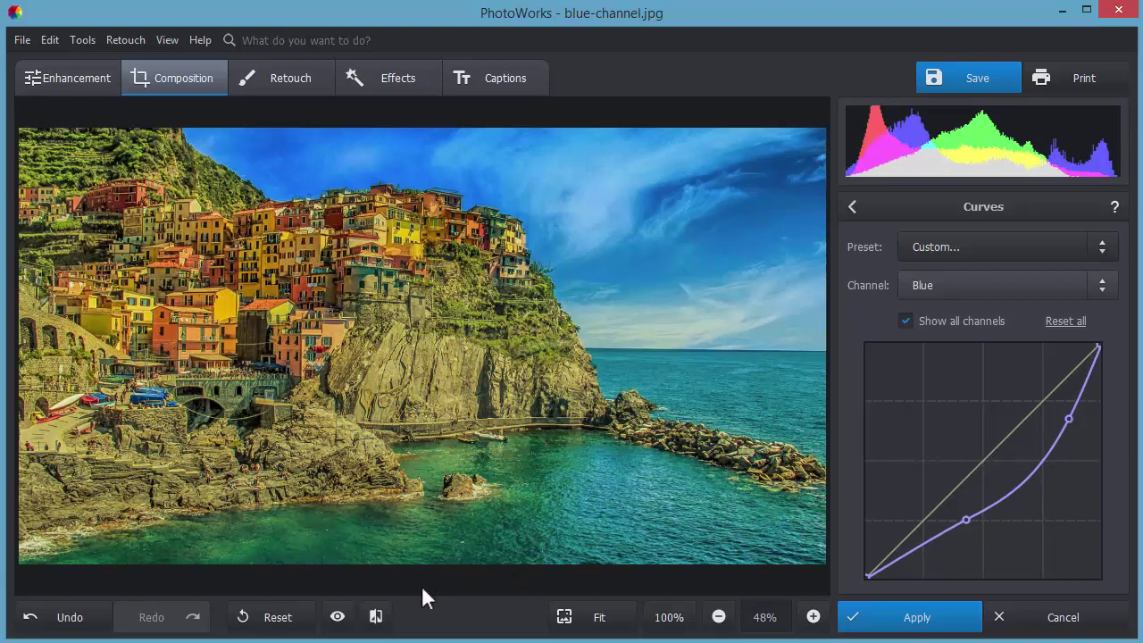
{"action": "left_click", "coordinate": [337, 617]}
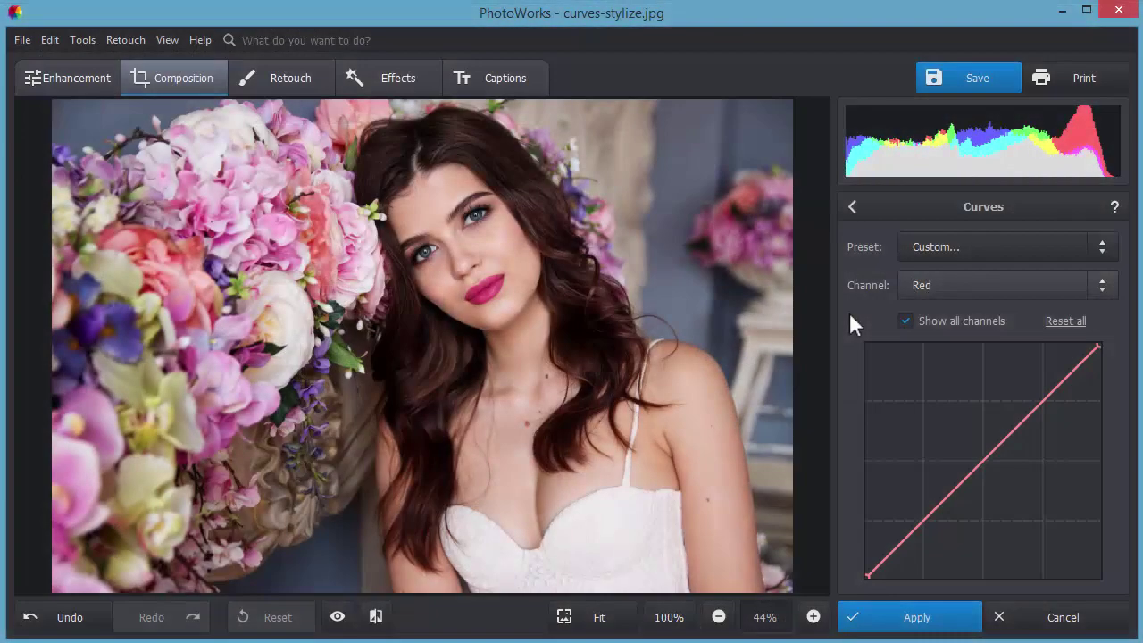
Lower the Red curve slightly, then switch to Blue and bow it upward.
{"action": "left_click_drag", "start_coordinate": [1032, 408], "coordinate": [1043, 417]}
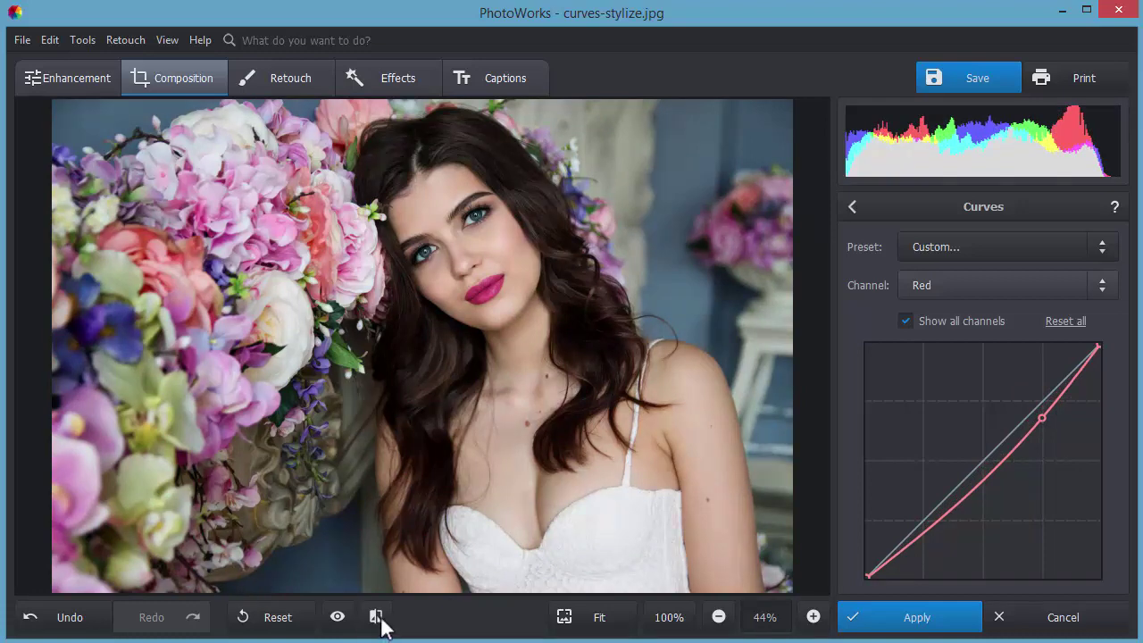
{"action": "left_click", "coordinate": [336, 618]}
{"action": "left_click", "coordinate": [935, 286]}
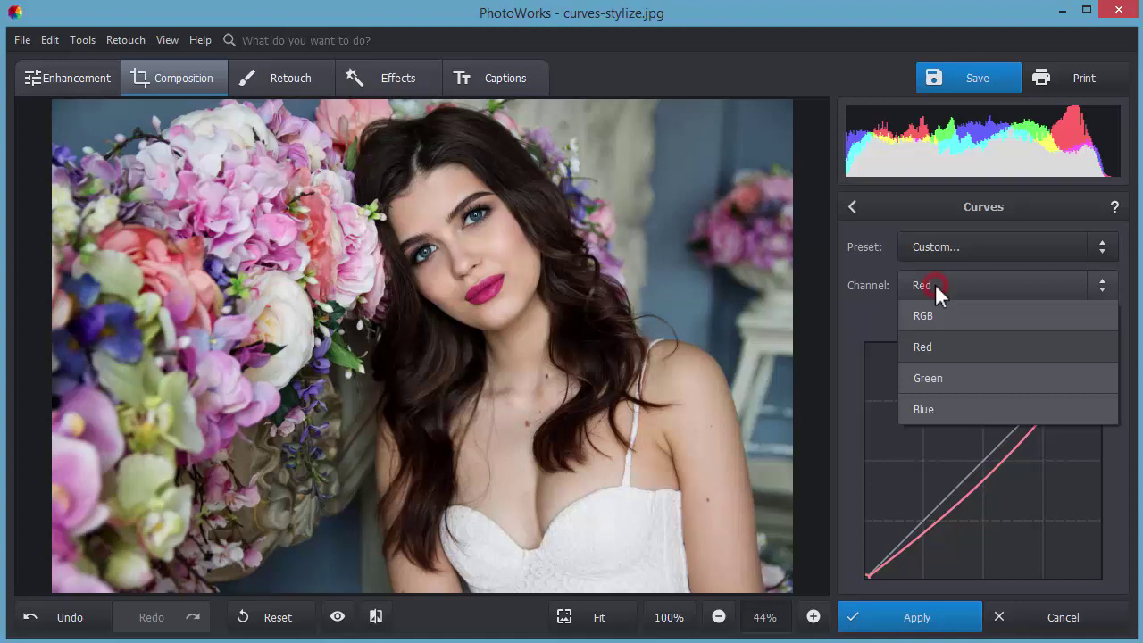
{"action": "left_click", "coordinate": [926, 405]}
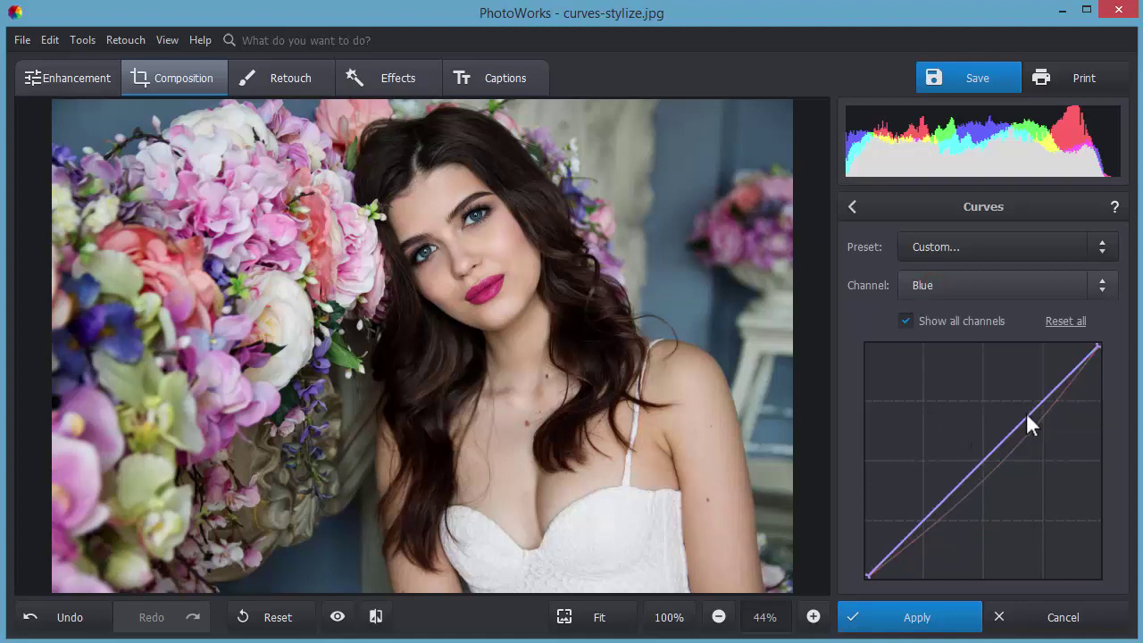
{"action": "left_click_drag", "start_coordinate": [1026, 413], "coordinate": [1020, 403]}
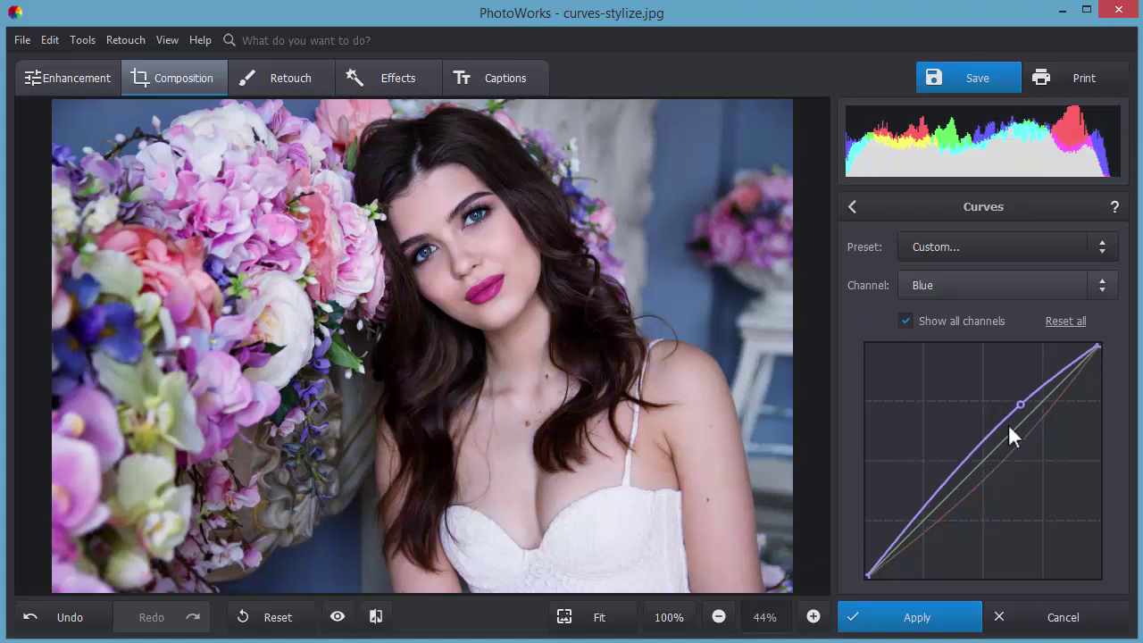
Add and undo an extra Blue point, toggle the original preview, then show Before/After side by side.
{"action": "left_click_drag", "start_coordinate": [968, 451], "coordinate": [956, 439]}
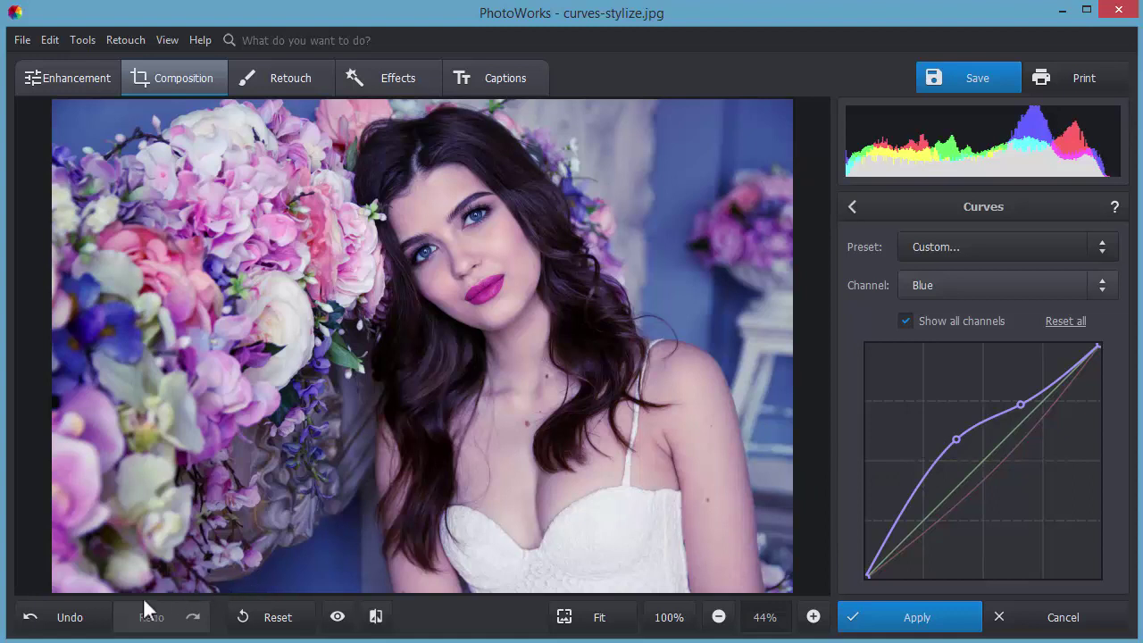
{"action": "left_click", "coordinate": [38, 622]}
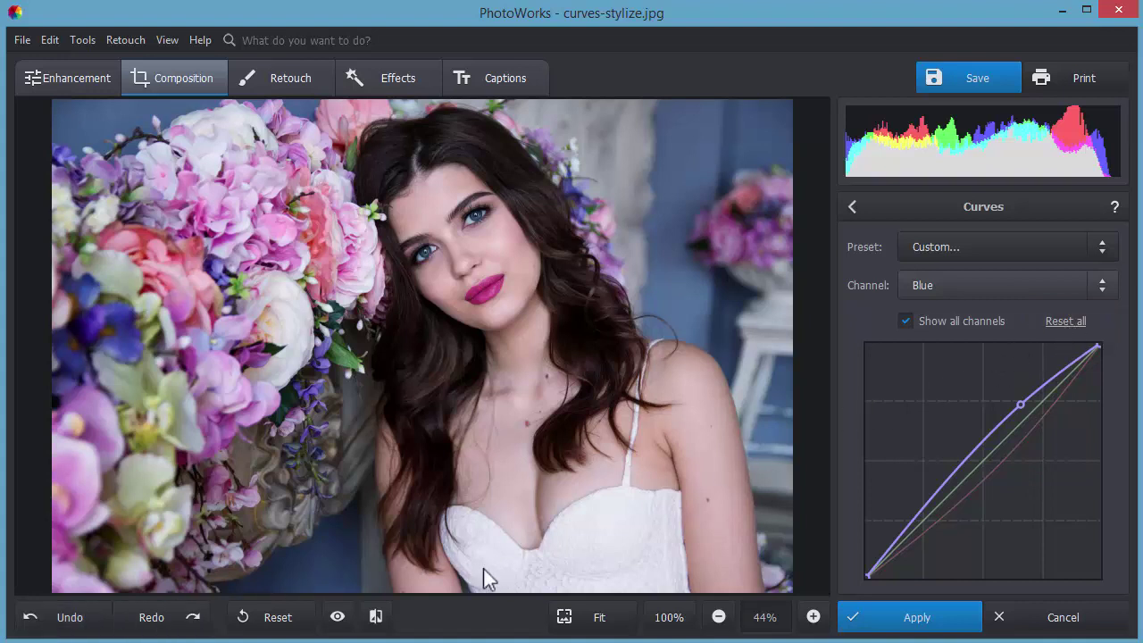
{"action": "left_click", "coordinate": [338, 616]}
{"action": "left_click", "coordinate": [337, 616]}
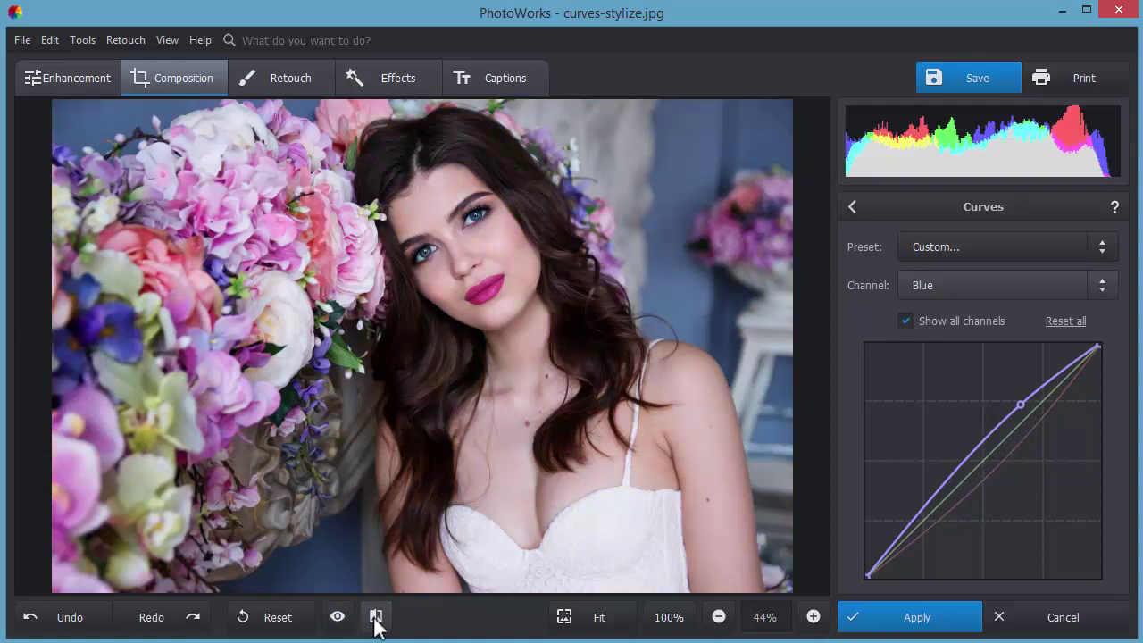
{"action": "left_click", "coordinate": [376, 617]}
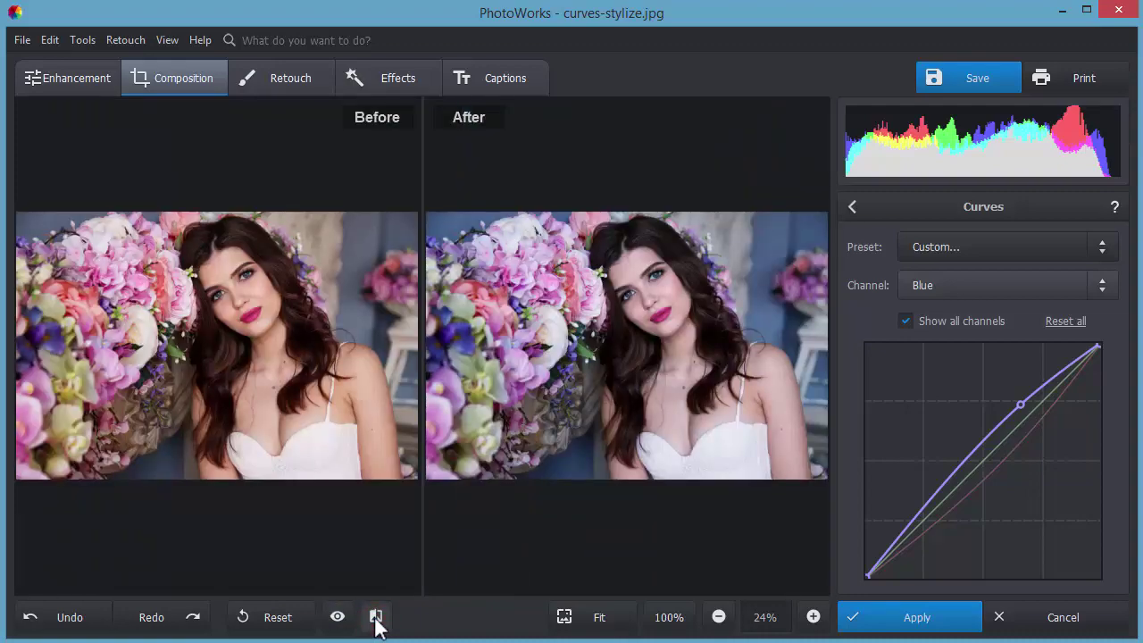